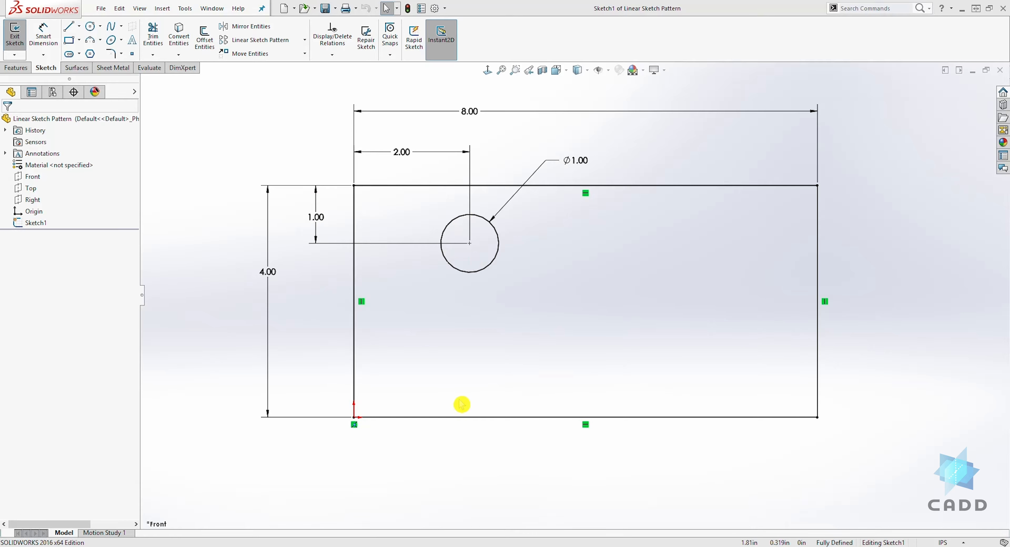
Step: Start a linear sketch pattern of the 1.00 in circle along the X-axis with 3 instances spaced 2 in apart
click(257, 41)
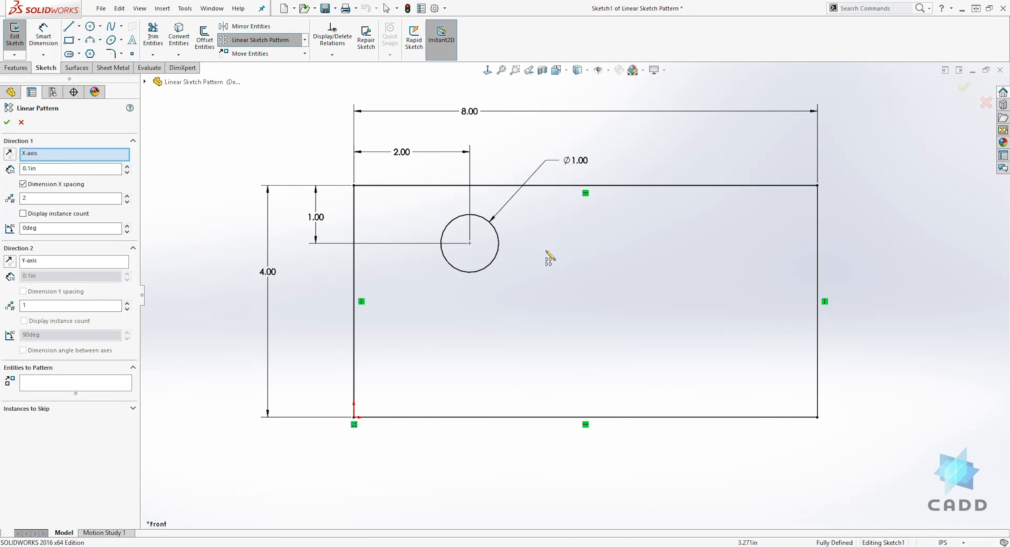
click(21, 170)
key(Return)
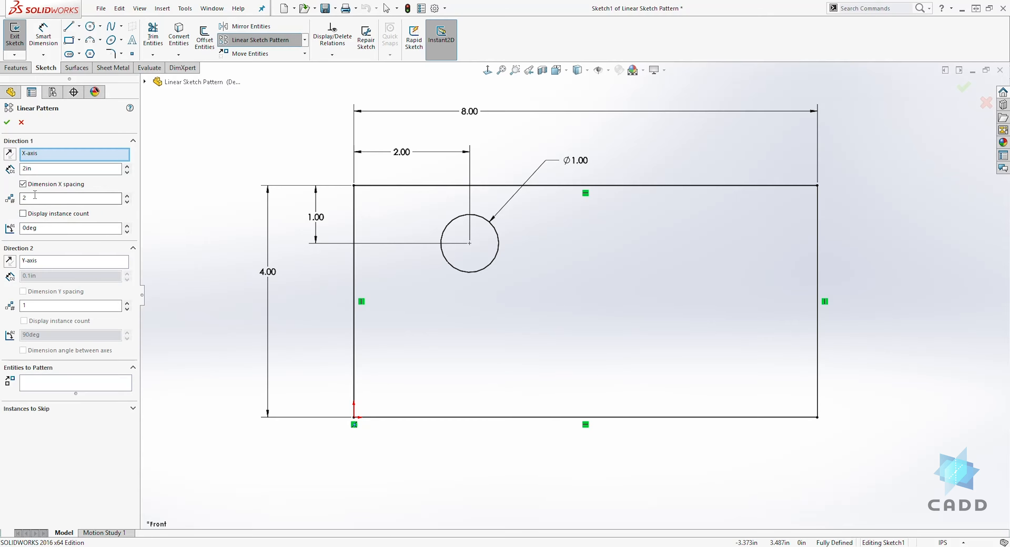
click(25, 200)
click(34, 383)
click(33, 380)
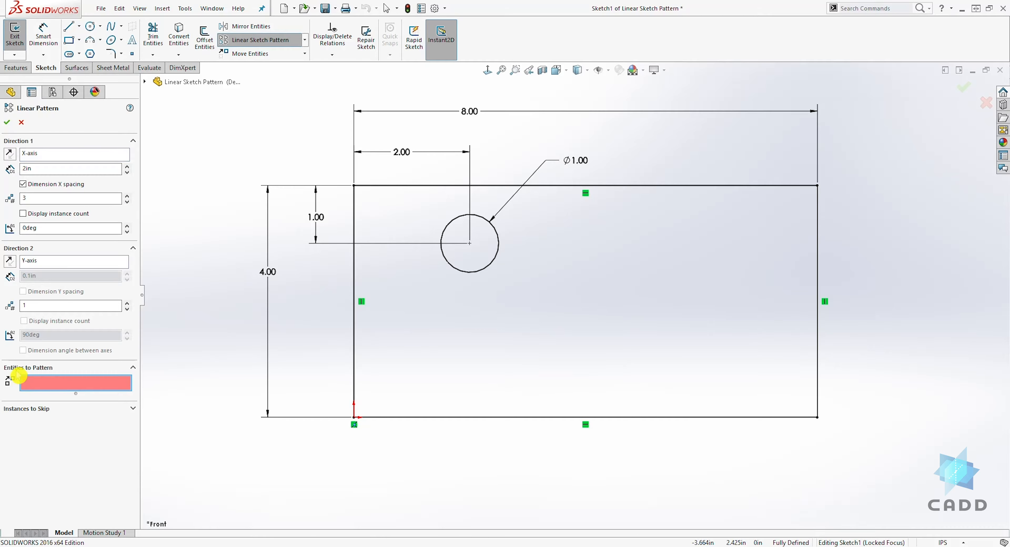
click(449, 224)
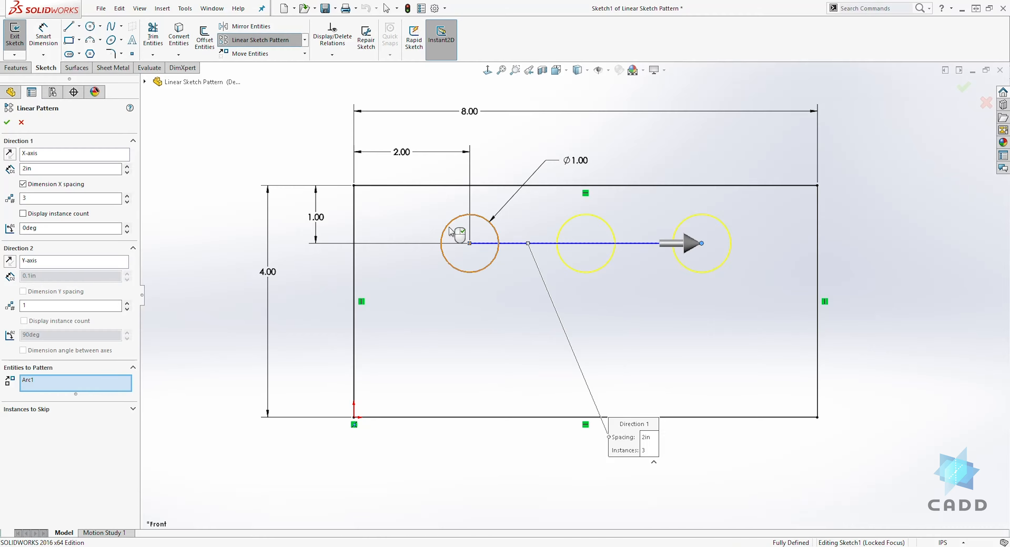
click(41, 167)
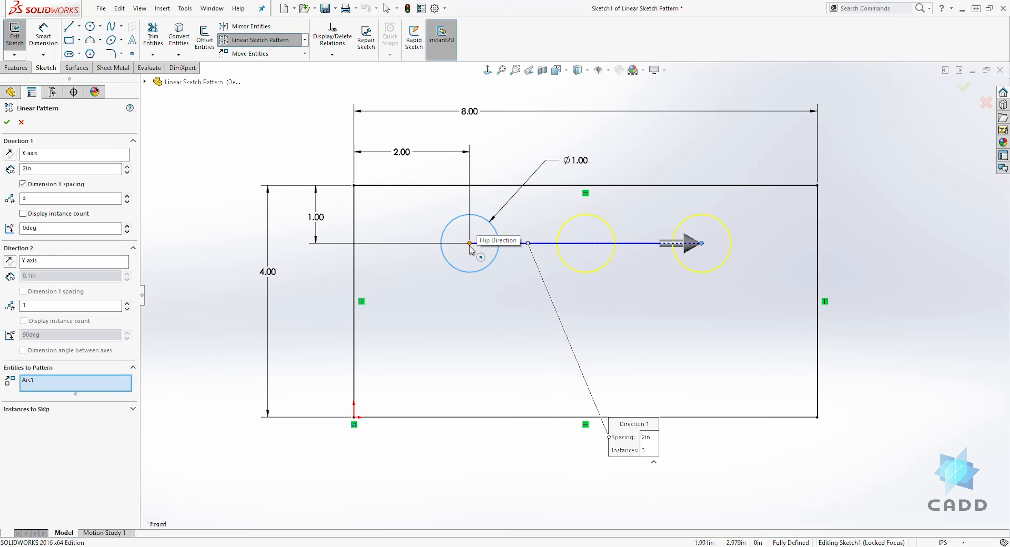
Step: Set the Y-axis direction to 2 instances spaced 2 in with dimensioned spacing, and reverse it to run downward
click(22, 321)
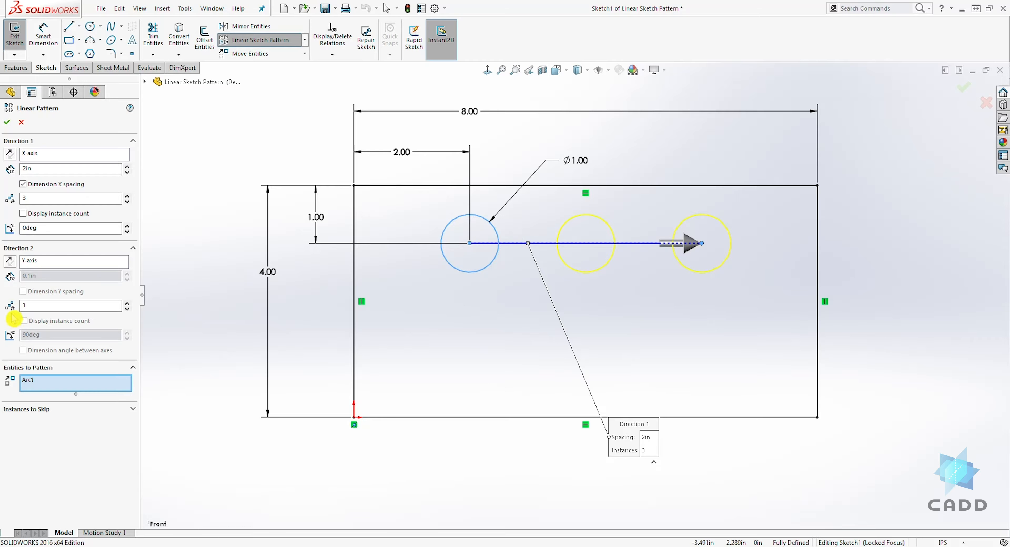
click(33, 305)
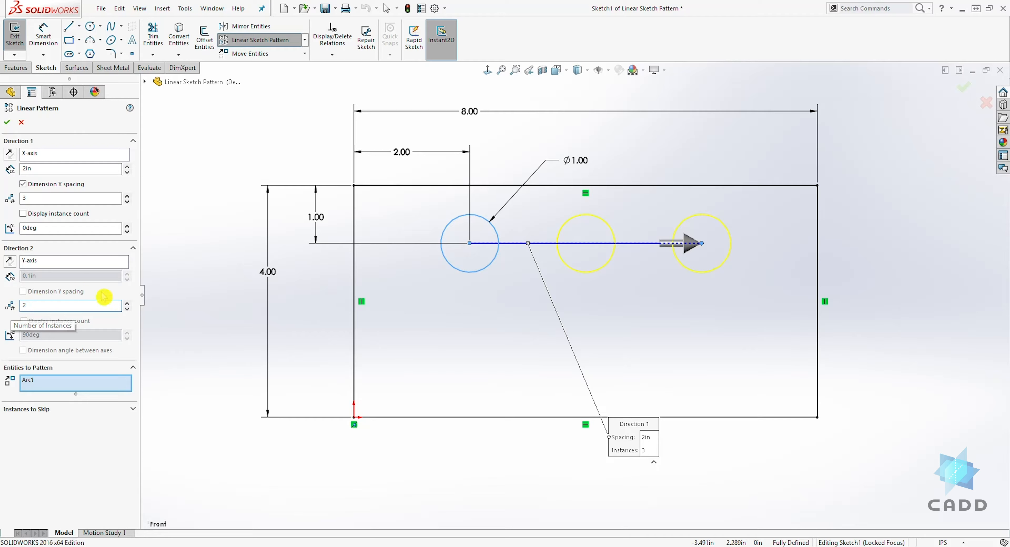
click(192, 275)
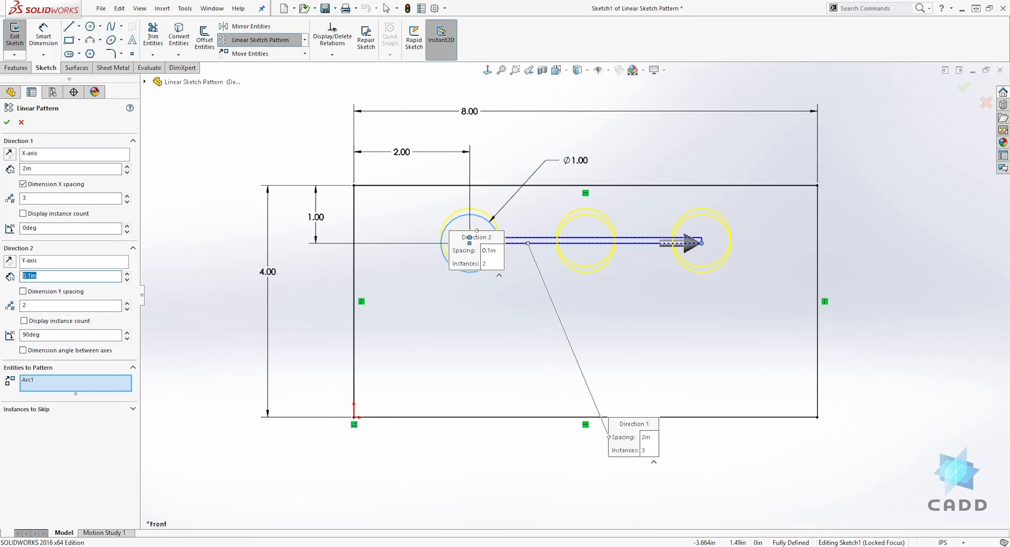
text(2)
key(Return)
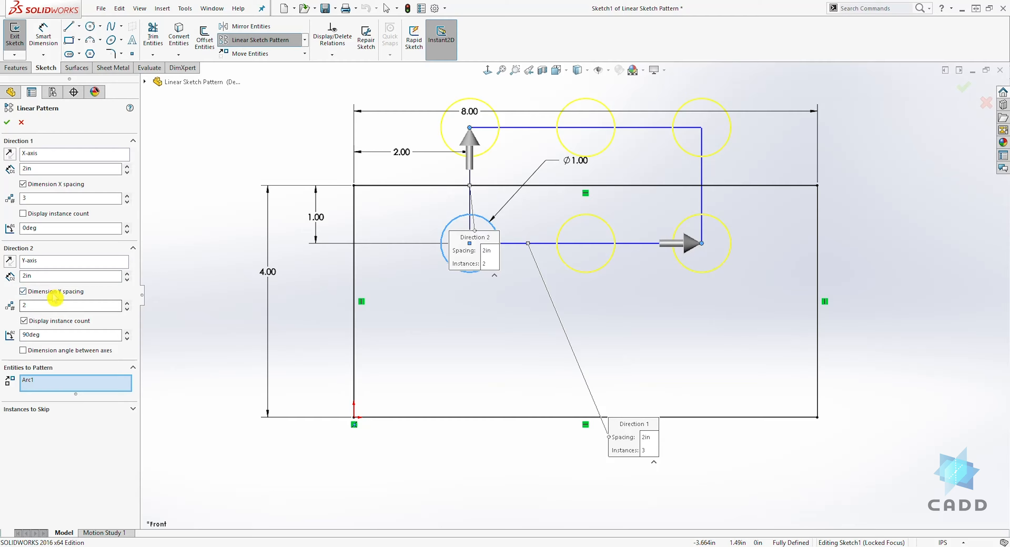
click(22, 291)
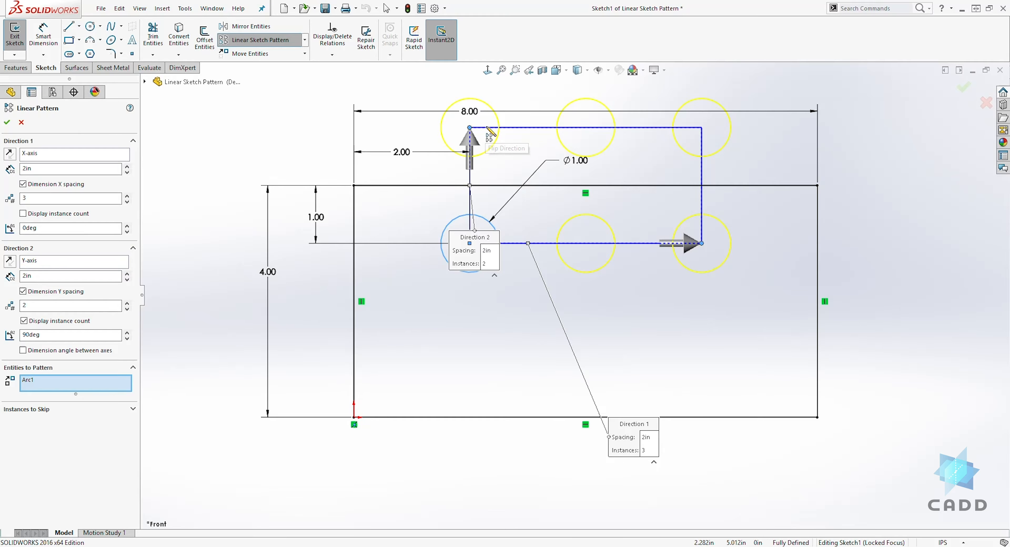
click(10, 261)
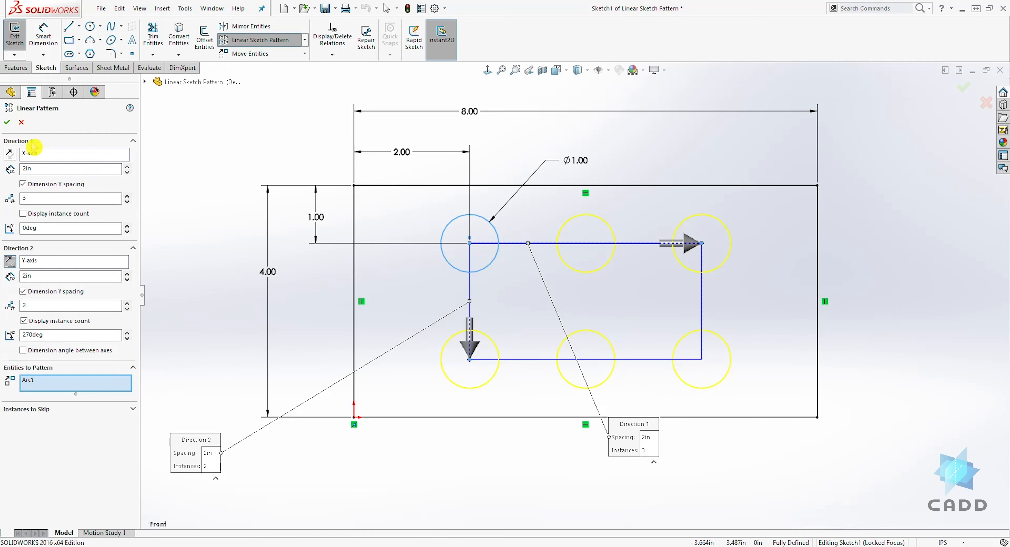
Step: Skip the upper-right circle of the linear pattern, and restore it by removing it from the skipped instances
click(134, 410)
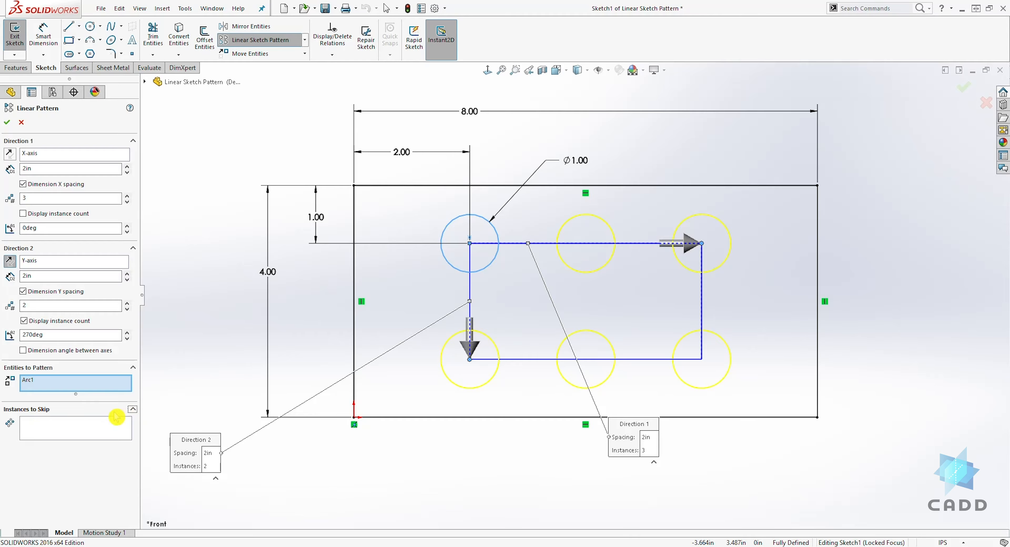
click(38, 429)
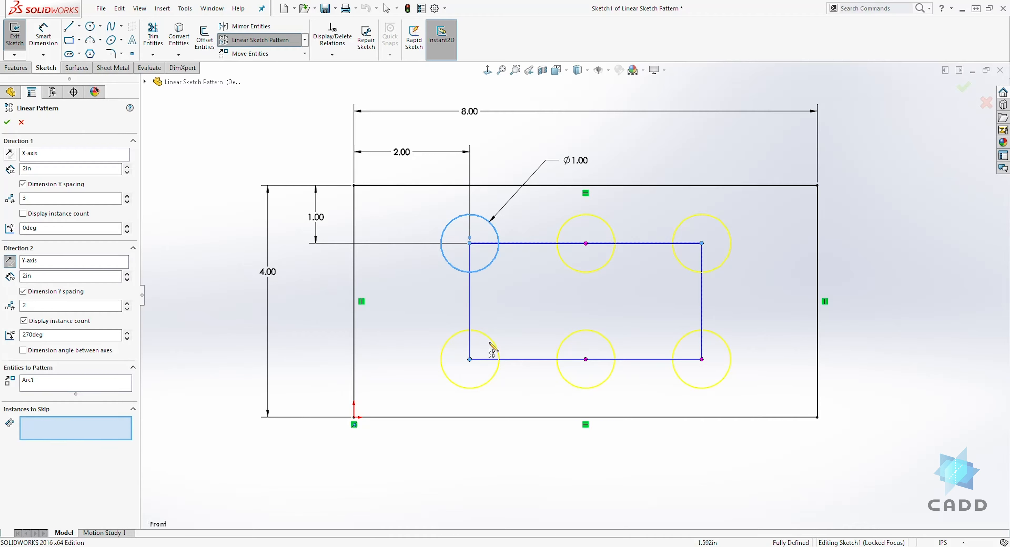
click(702, 245)
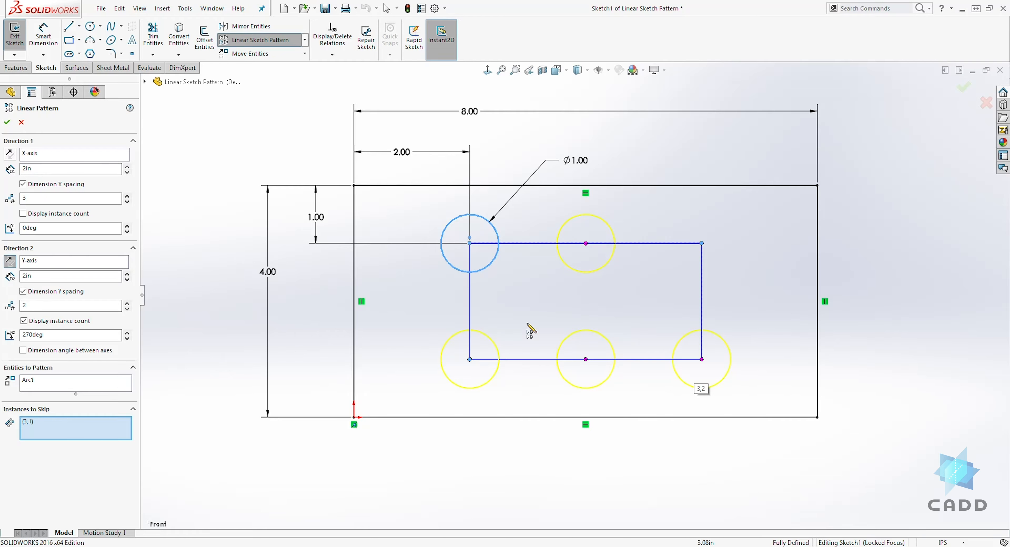
click(34, 422)
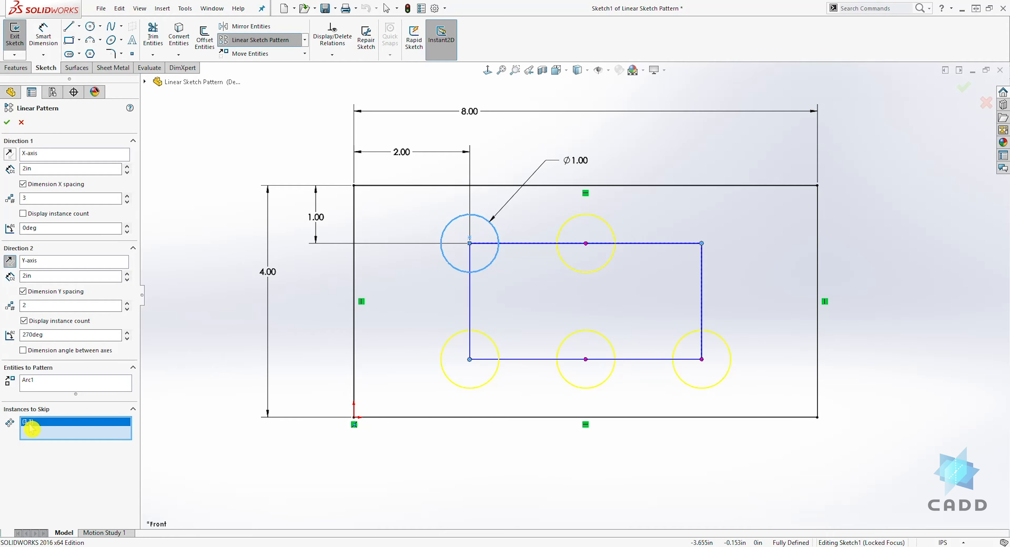
right_click(33, 428)
click(49, 445)
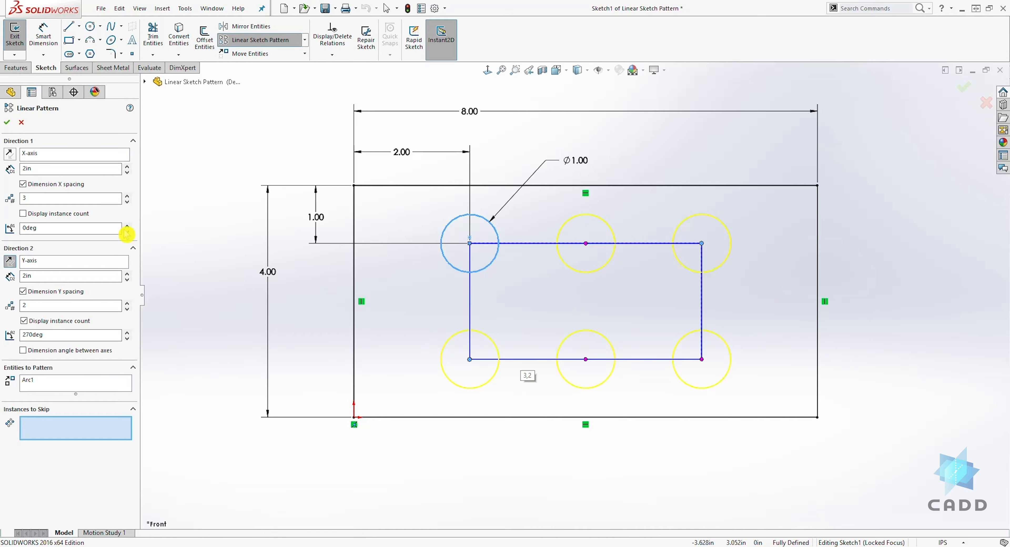
Step: Accept the linear pattern and move the horizontal spacing dimension between the first two circles above the rectangle
click(8, 122)
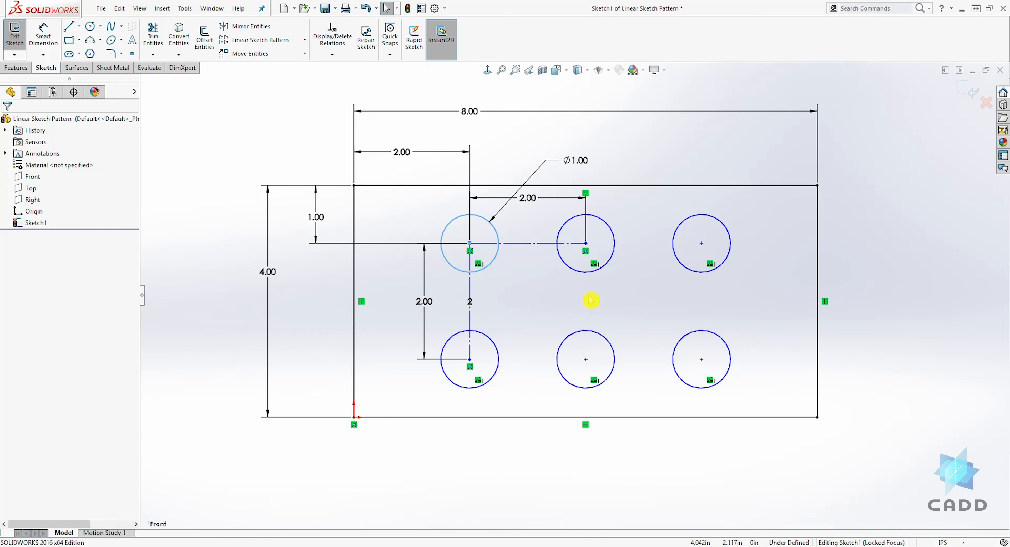
click(532, 277)
drag(540, 212, 541, 157)
Step: Add a Horizontal relation to the pattern's X-direction construction line and a Vertical relation to its Y-direction construction line
click(526, 244)
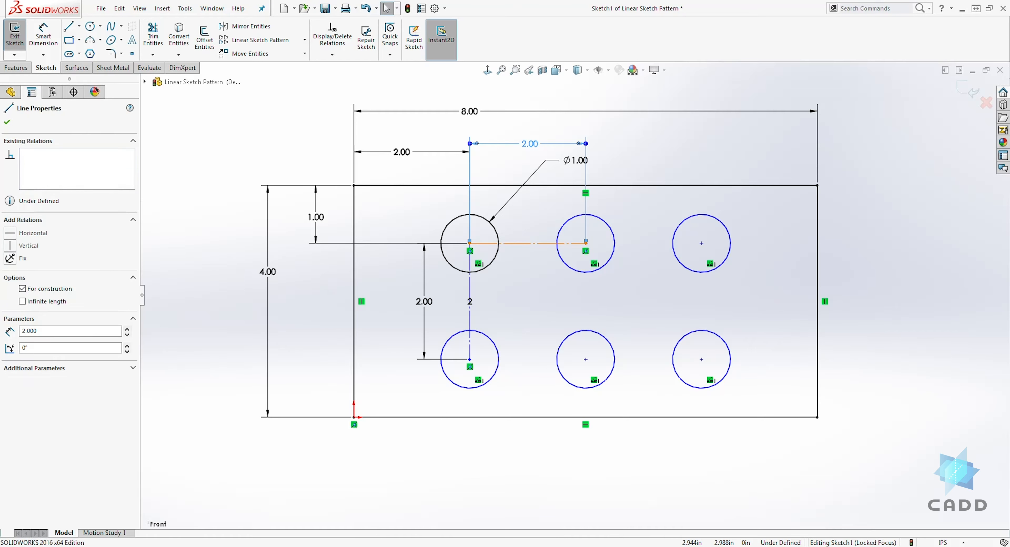
click(13, 234)
click(531, 252)
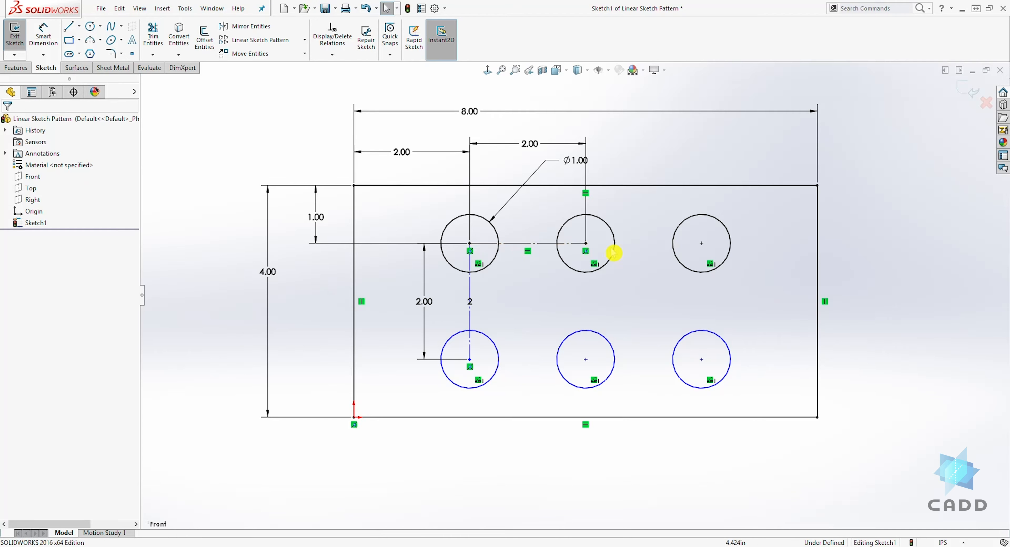
click(470, 322)
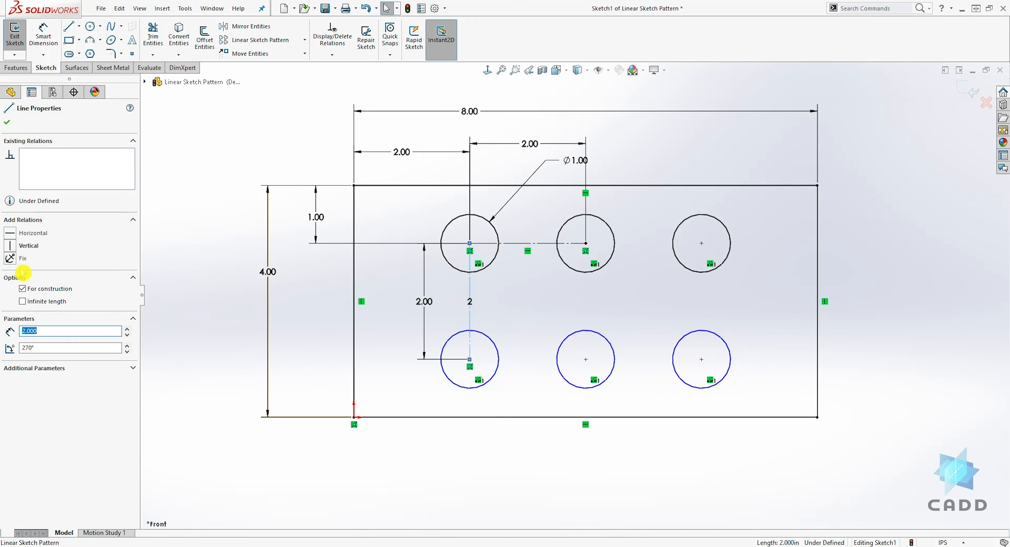
click(10, 246)
click(506, 292)
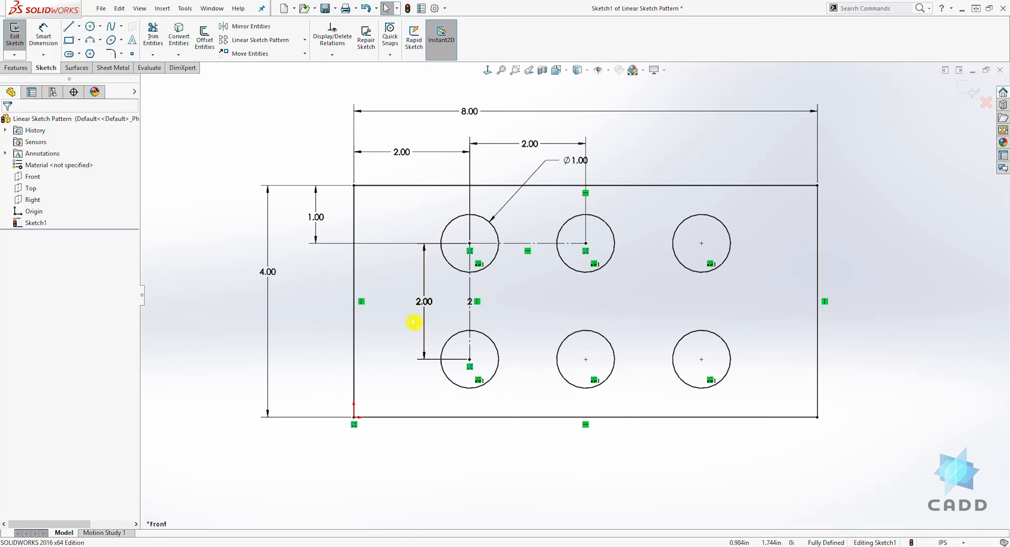
click(455, 299)
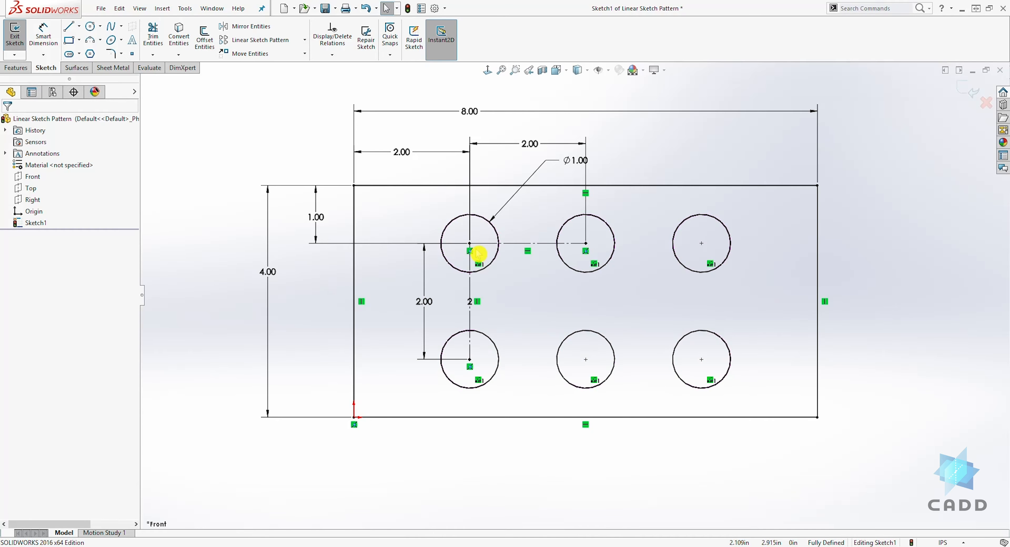
click(478, 344)
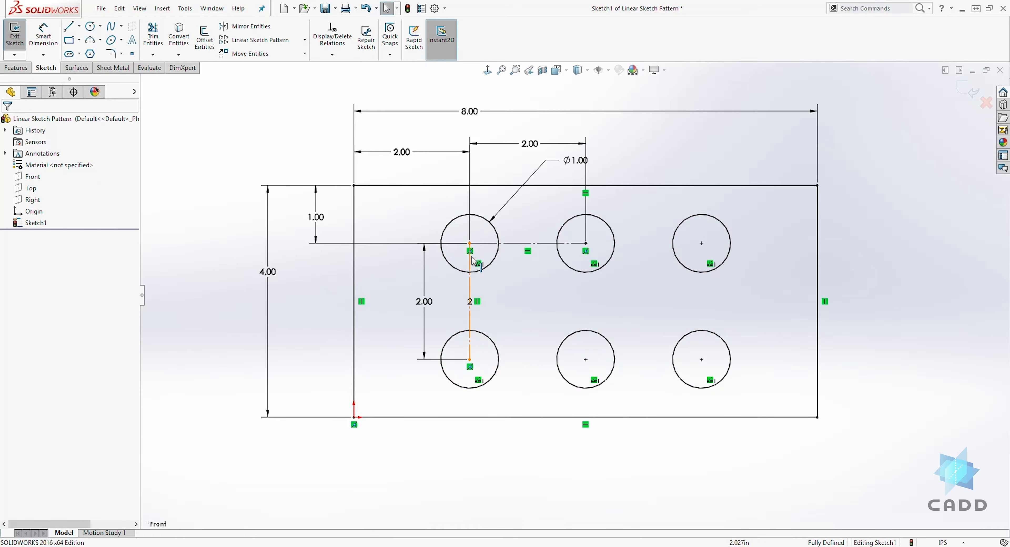
click(475, 355)
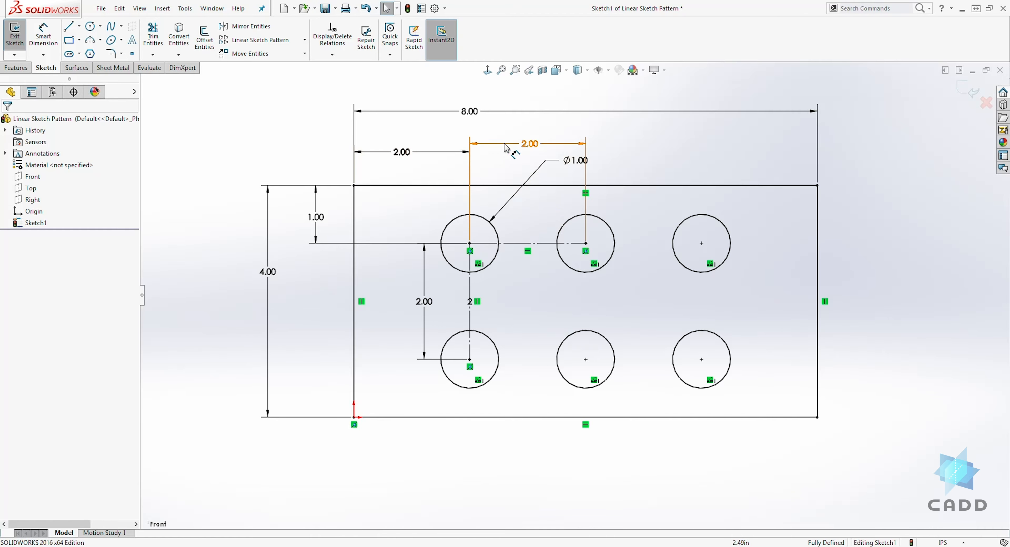
Step: Move the first circle's diameter dimension slightly closer to the circle
drag(572, 163, 552, 166)
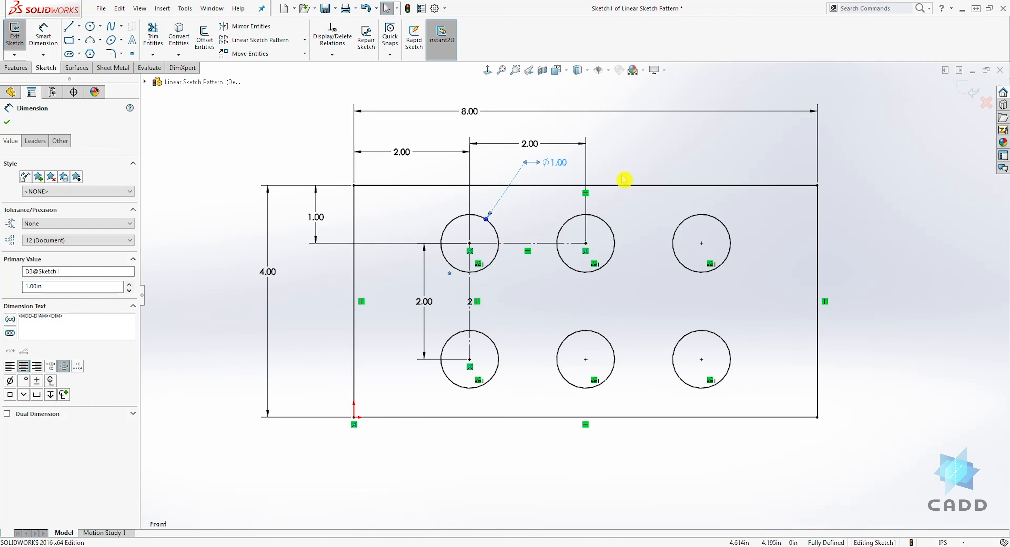
Step: Switch to the Circular Sketch Pattern document and set up a circular pattern of the 1.00 in circle about the origin with 6 instances
key(ctrl+Tab)
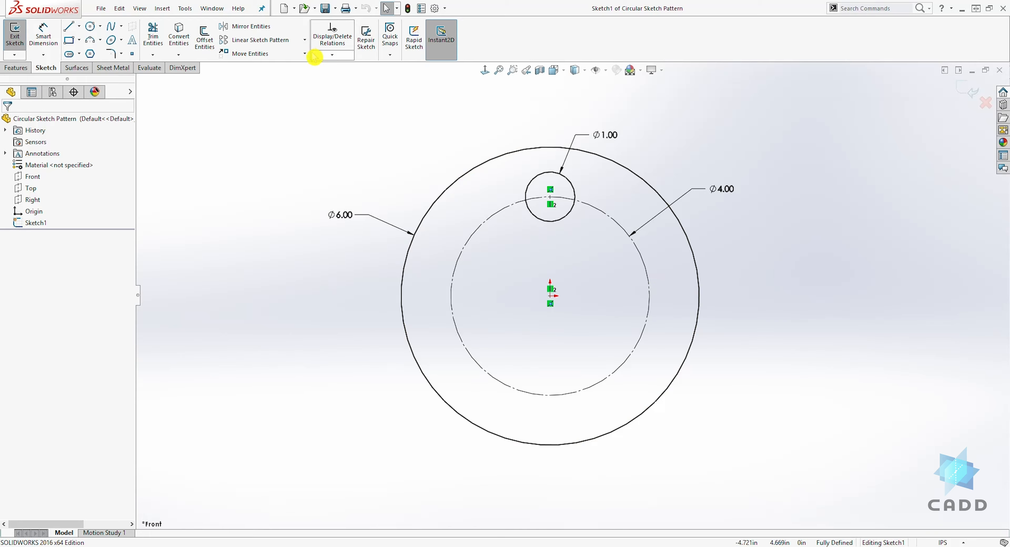
click(306, 41)
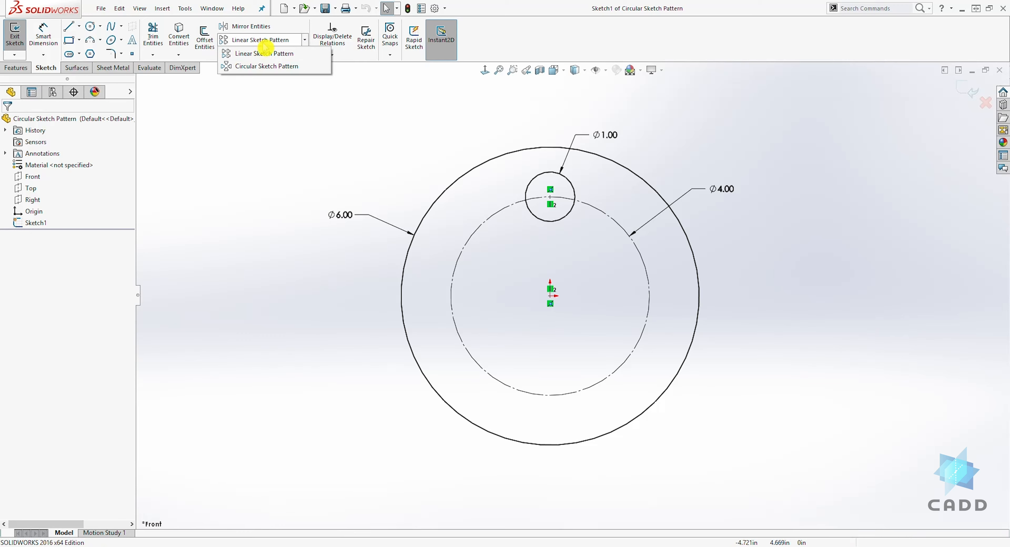
click(249, 69)
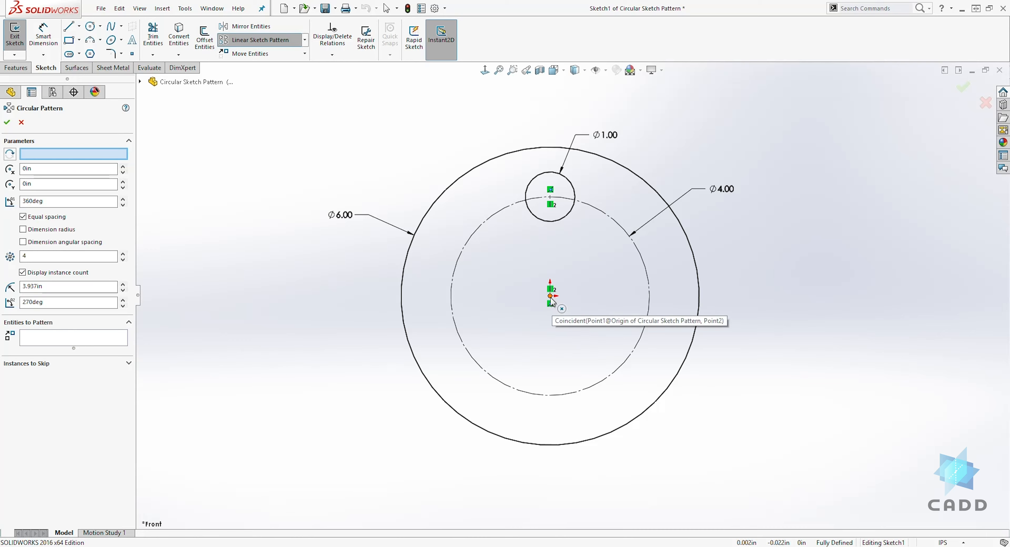
click(34, 156)
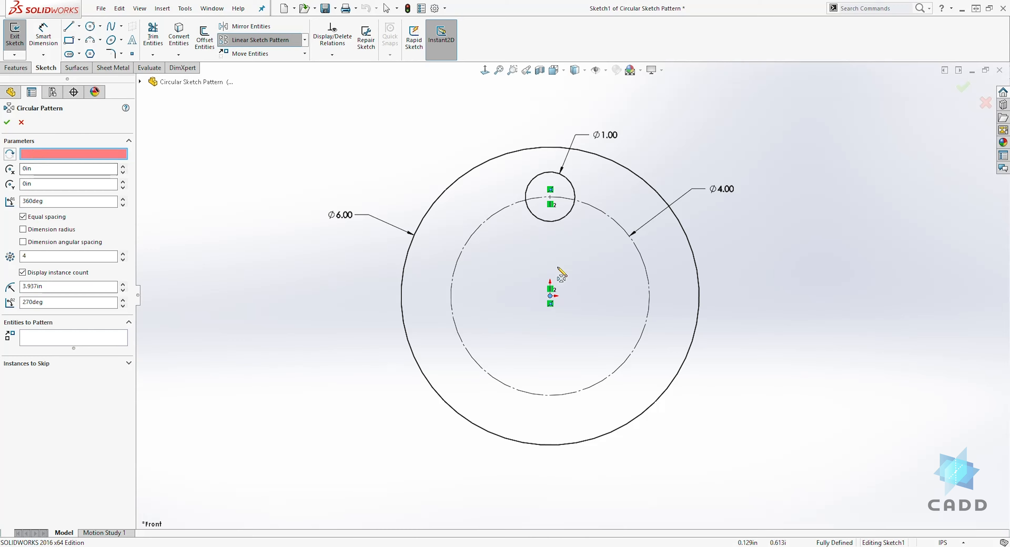
click(550, 301)
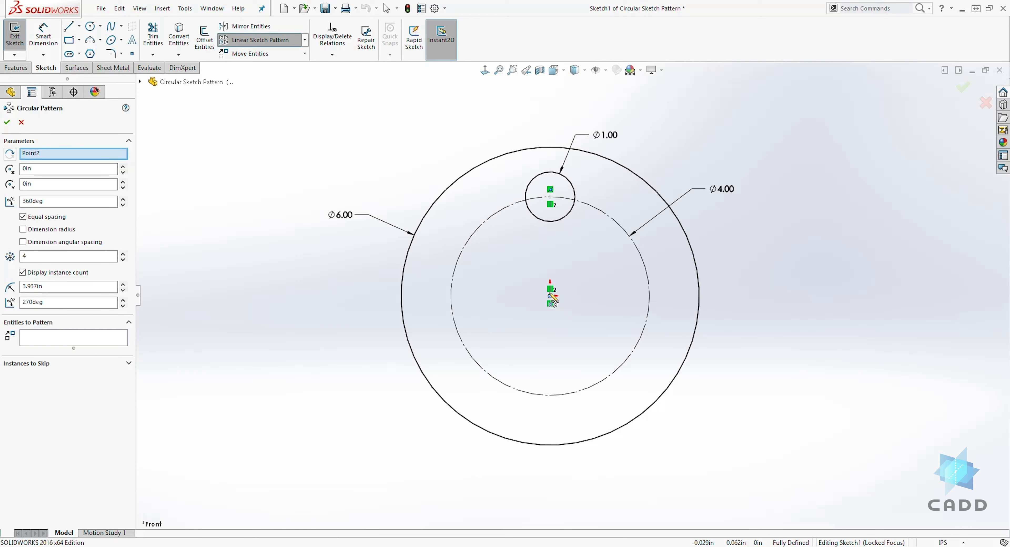
click(48, 168)
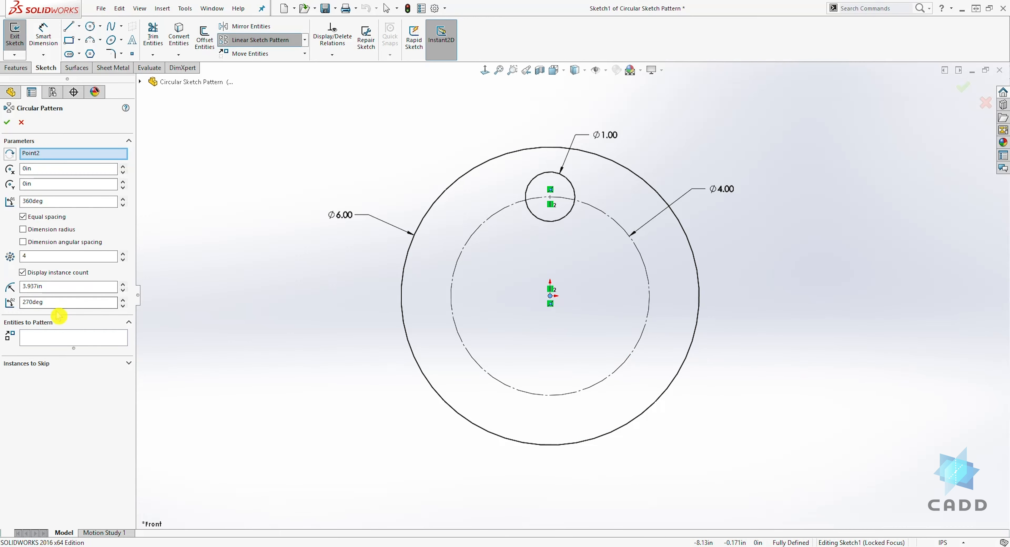
click(39, 342)
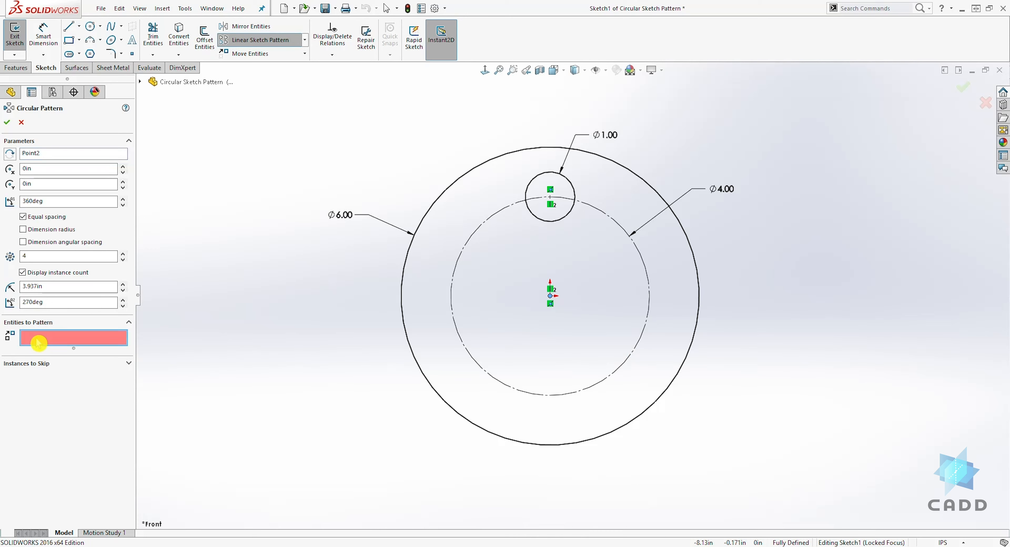
click(566, 181)
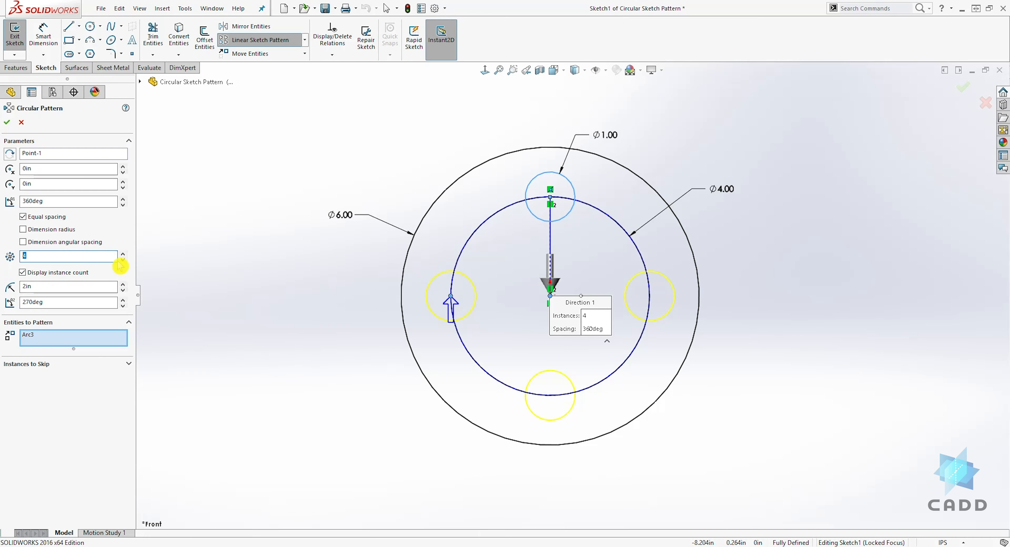
click(124, 254)
click(123, 254)
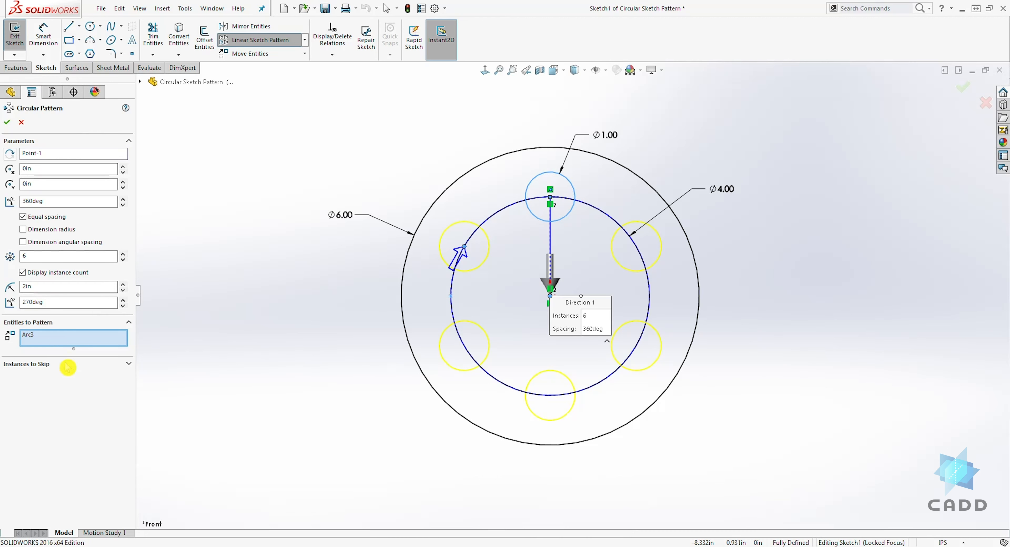
Step: Skip the upper-right circle instance in the circular pattern
click(129, 365)
click(65, 381)
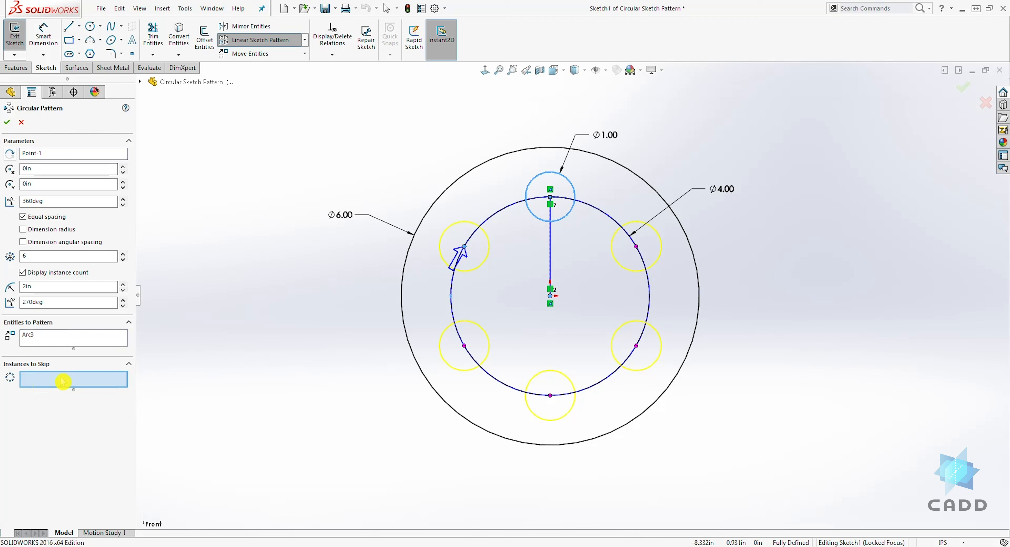
click(636, 246)
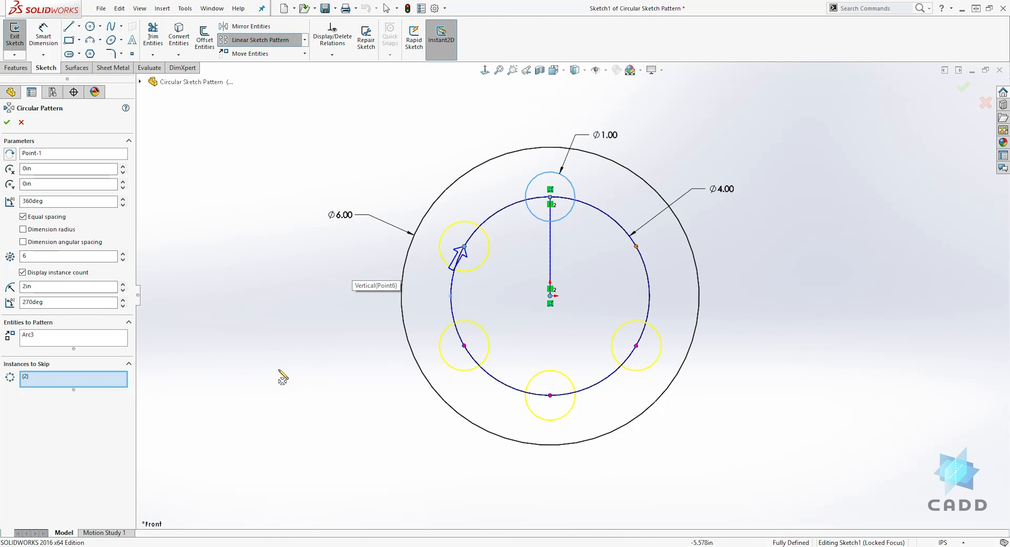
Step: Remove the upper-right circle from the instances to skip and accept the circular pattern
click(24, 217)
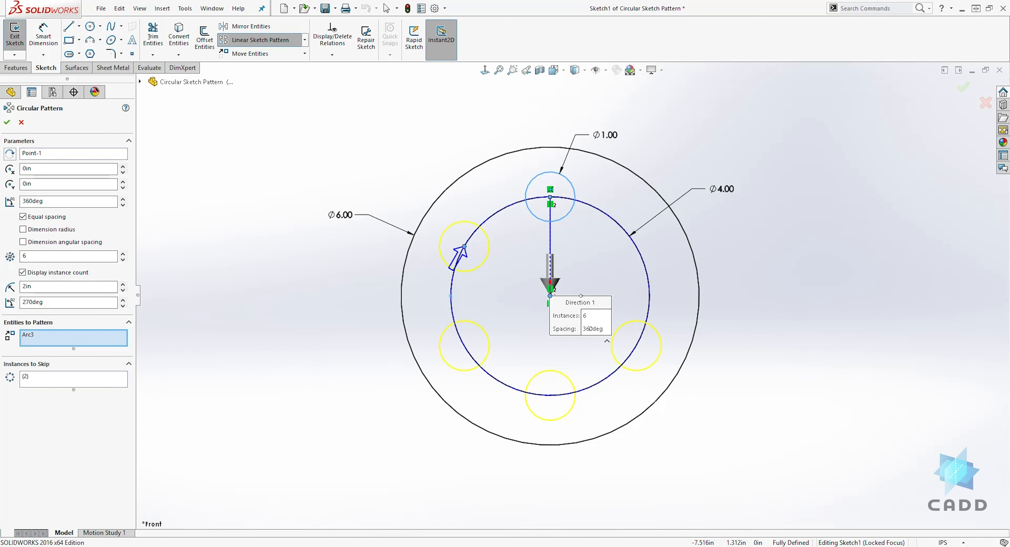
click(30, 380)
right_click(31, 378)
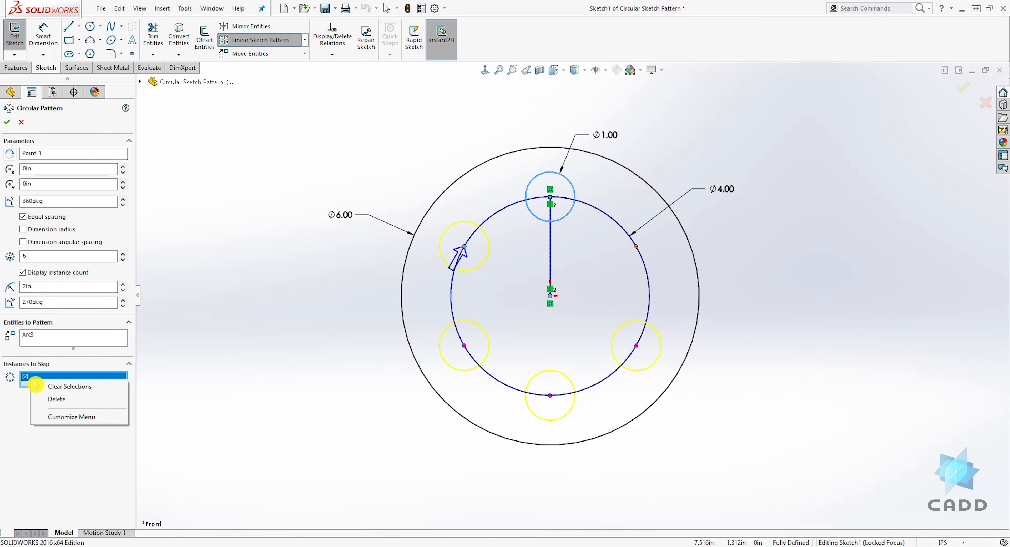
click(61, 400)
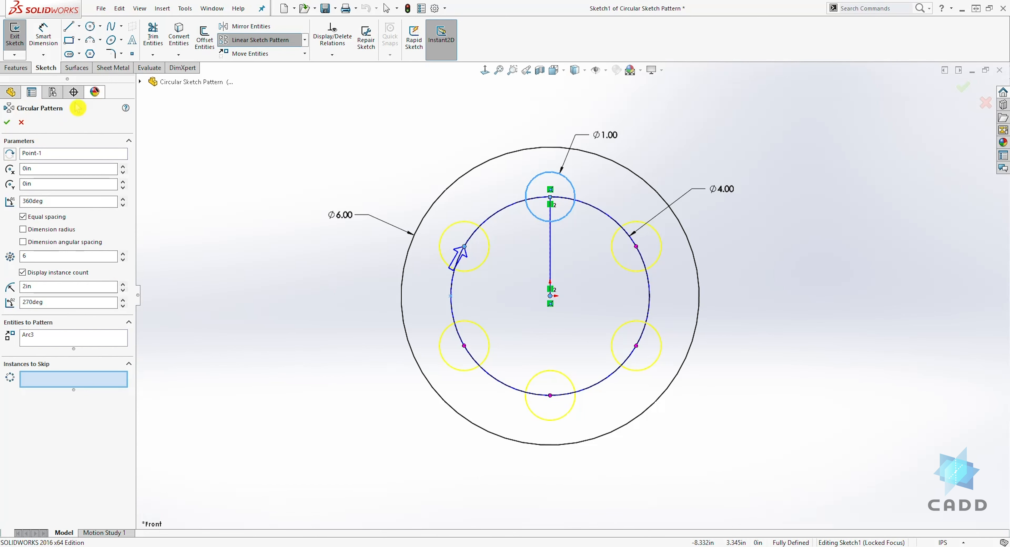
click(8, 124)
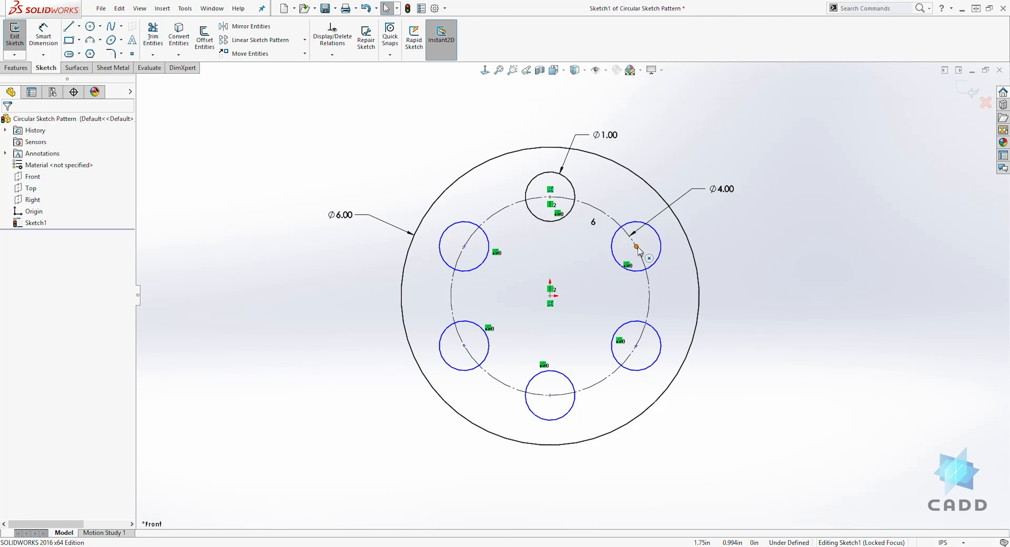
Step: Move the upper-right patterned circle slightly outward to expose the pattern's center point, and make that point coincident with the origin
mouse_move(637, 247)
mouse_down()
mouse_move(610, 275)
mouse_move(664, 241)
mouse_move(639, 259)
mouse_move(718, 235)
mouse_move(699, 226)
mouse_move(733, 232)
mouse_move(721, 226)
mouse_move(656, 244)
mouse_up()
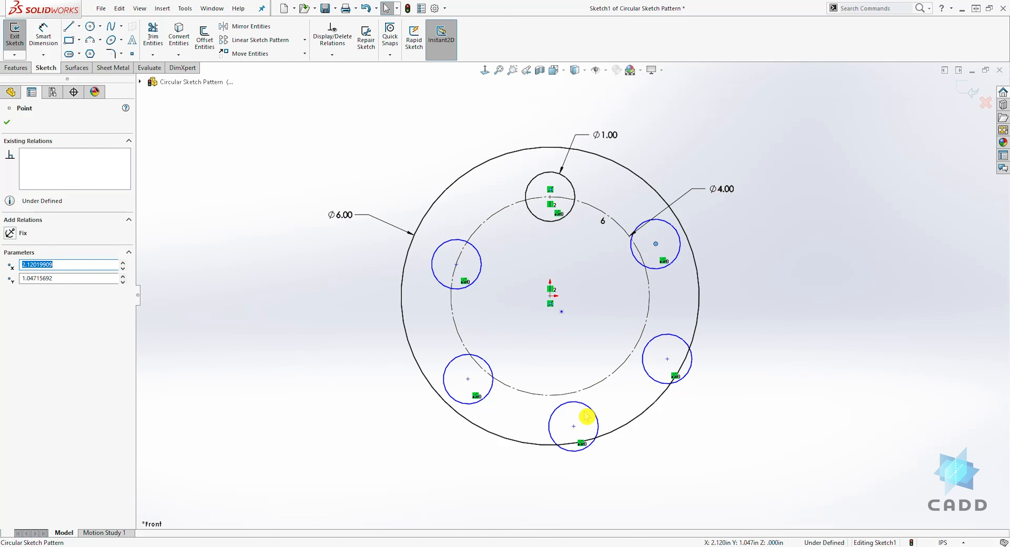
click(561, 316)
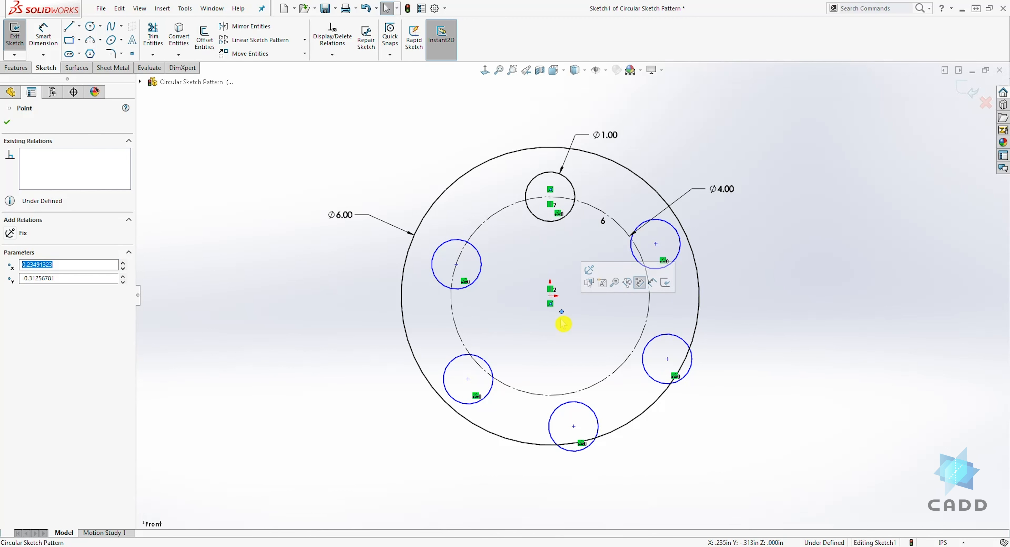
ctrl+click(549, 295)
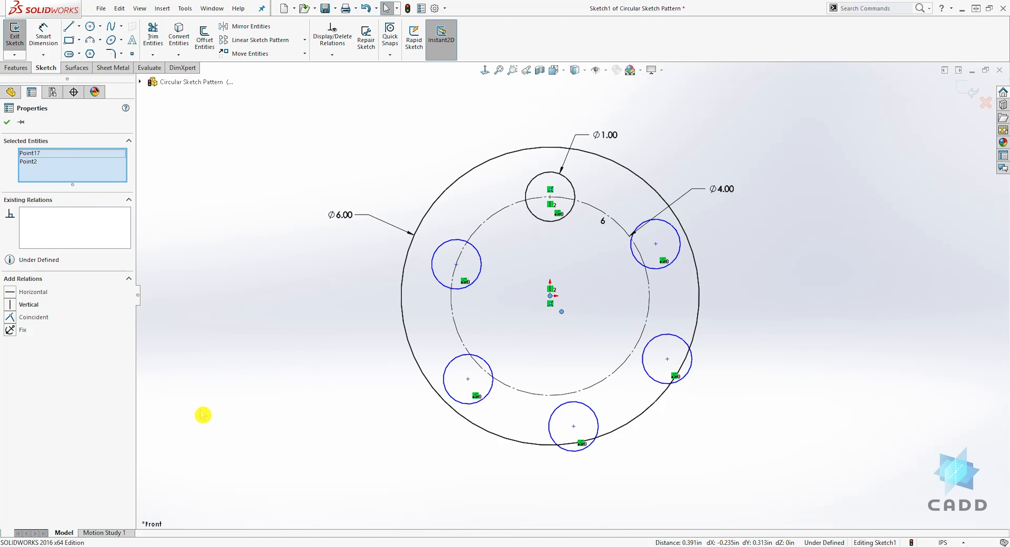
click(11, 317)
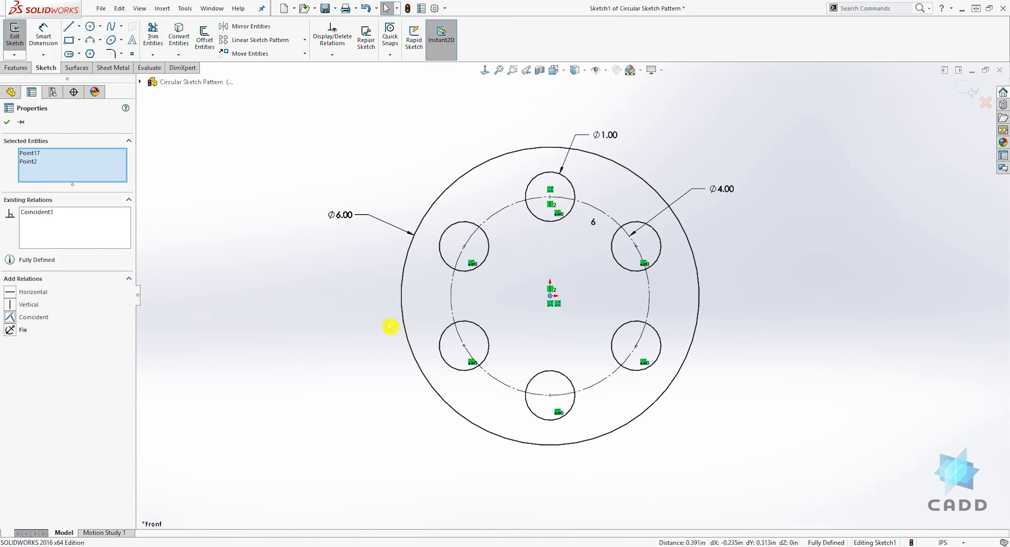